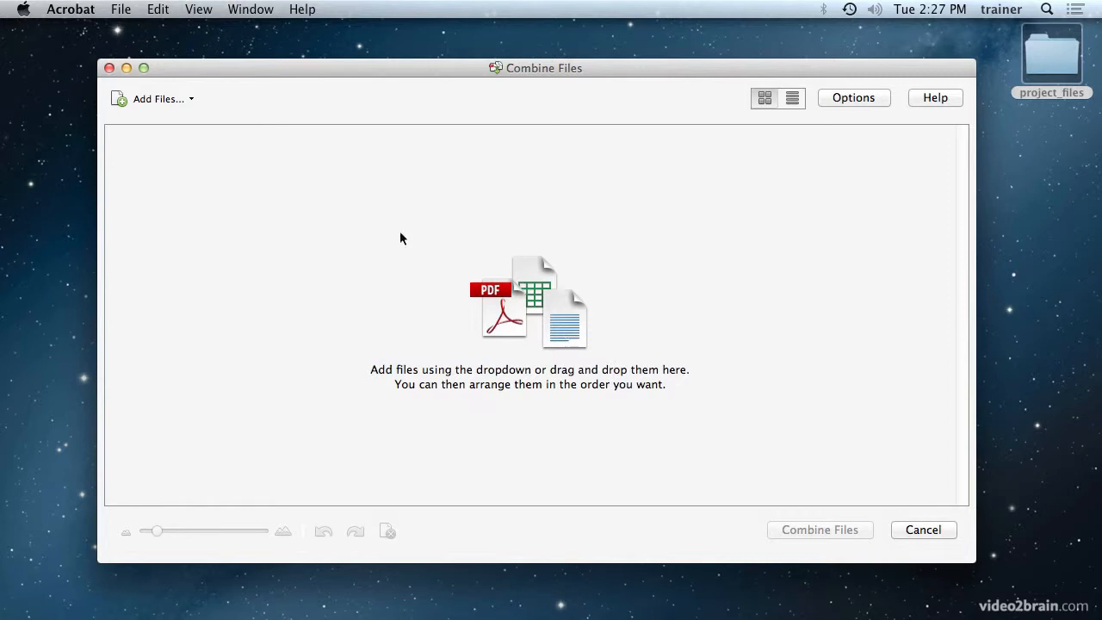
pyautogui.click(191, 100)
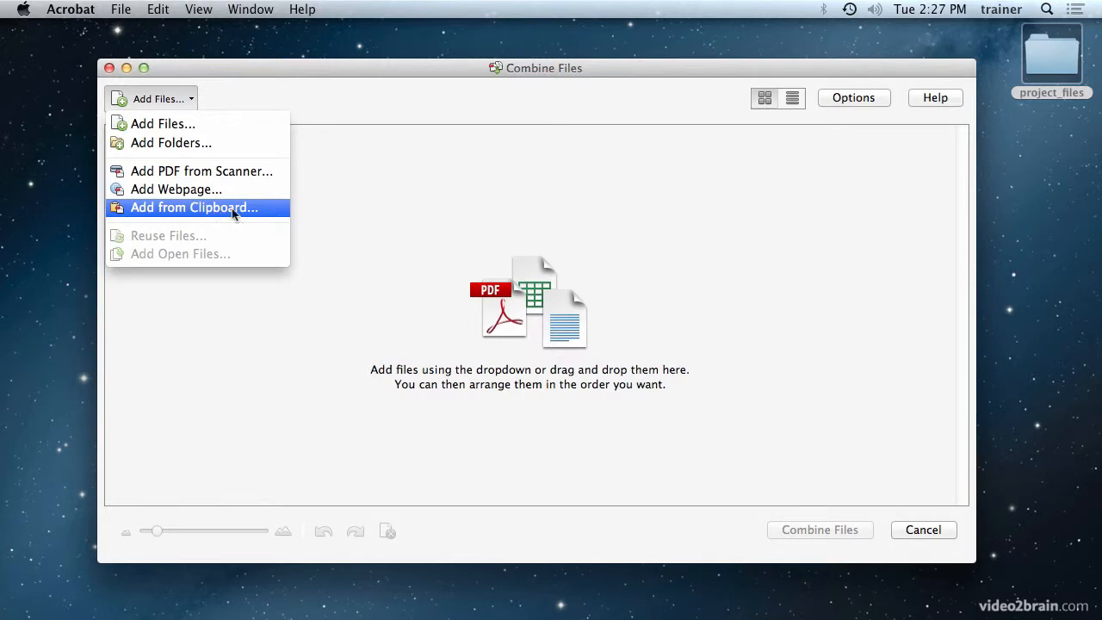
pyautogui.click(347, 278)
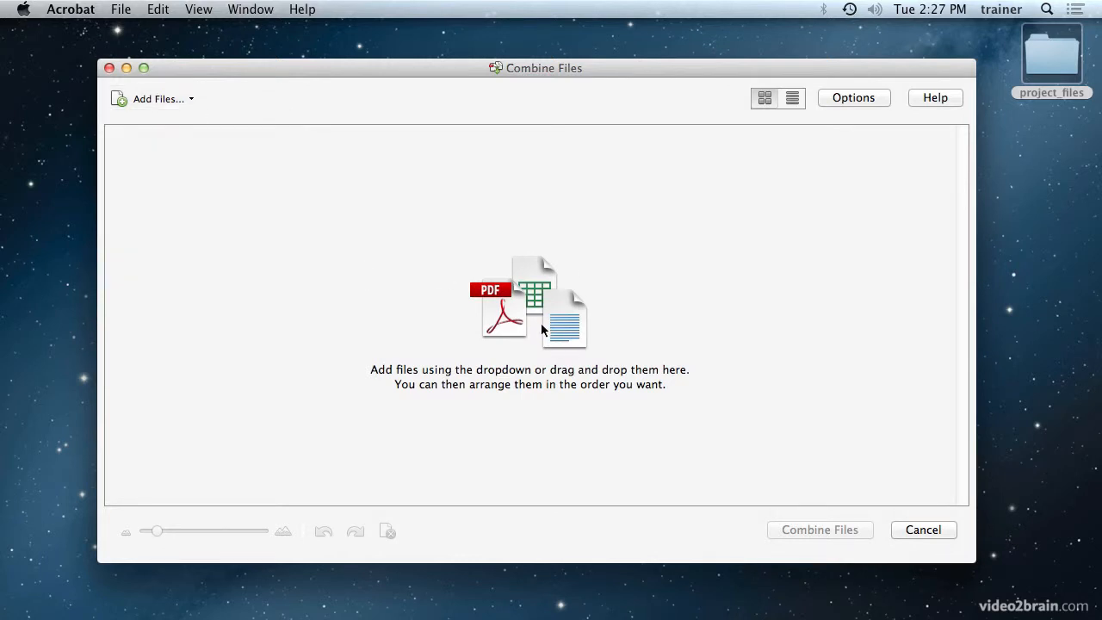
# Step: Open the combining folder inside project_files > 05_Editing_PDF and place its window so the Combine Files area stays reachable
pyautogui.click(1063, 63)
pyautogui.doubleClick(1063, 63)
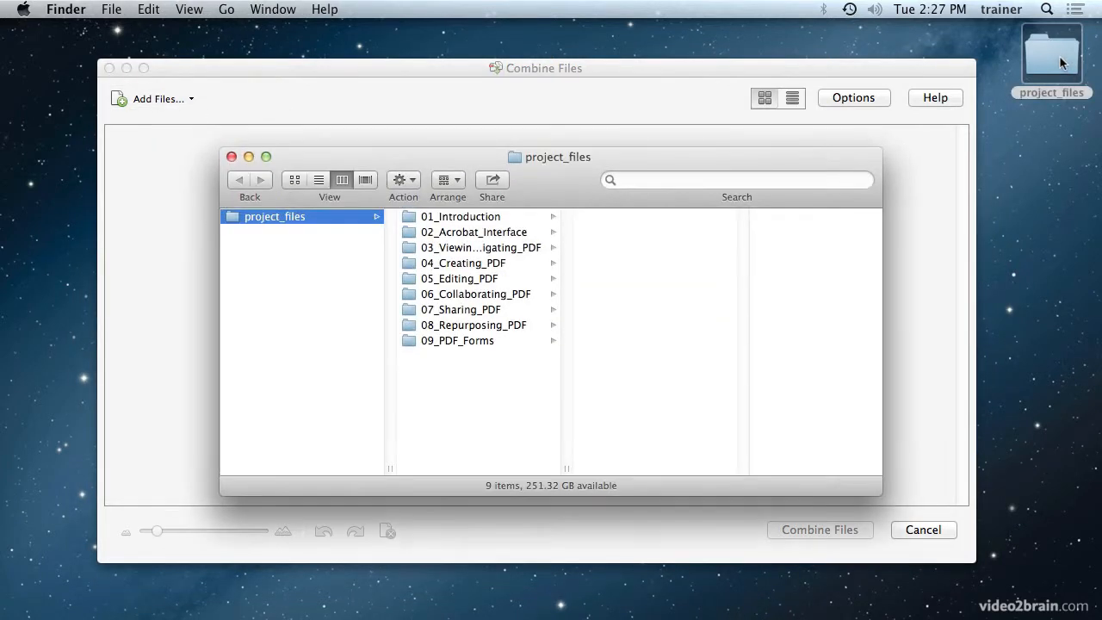
pyautogui.click(454, 285)
pyautogui.moveTo(575, 163); pyautogui.dragTo(177, 307)
pyautogui.click(216, 360)
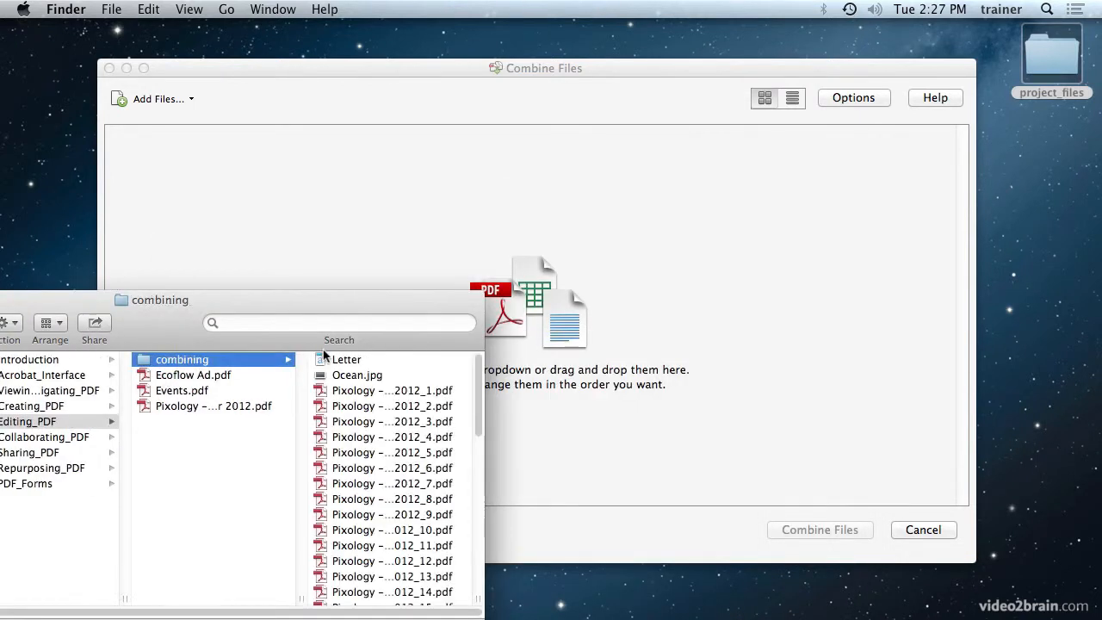
pyautogui.moveTo(392, 295); pyautogui.dragTo(283, 210)
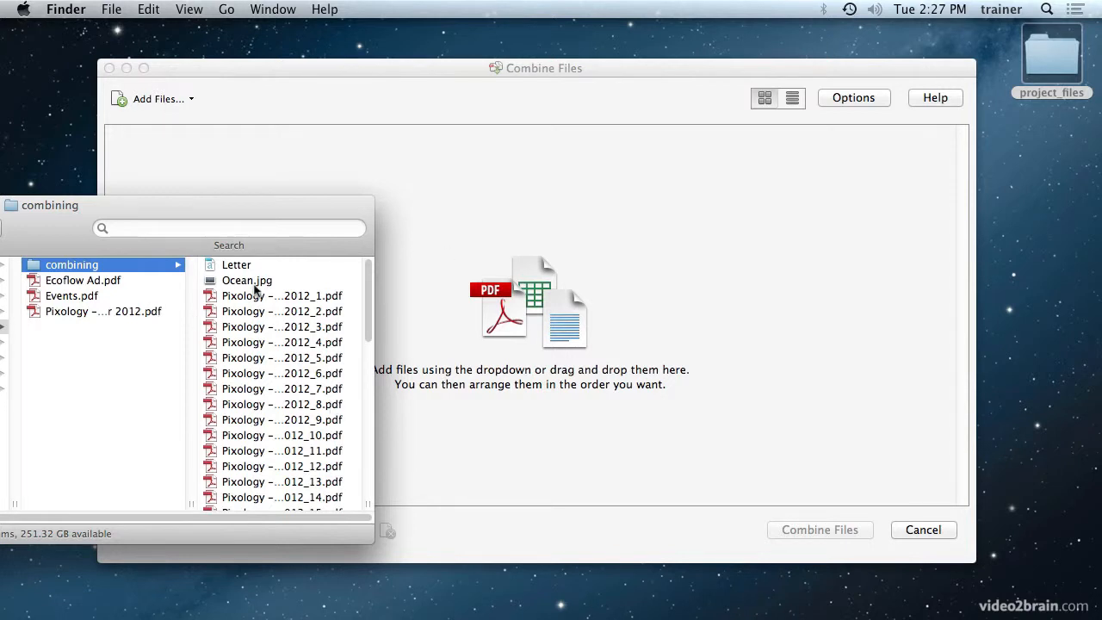
# Step: Add all files from the combining folder to the Combine Files window and bring that window to the front
pyautogui.click(234, 268)
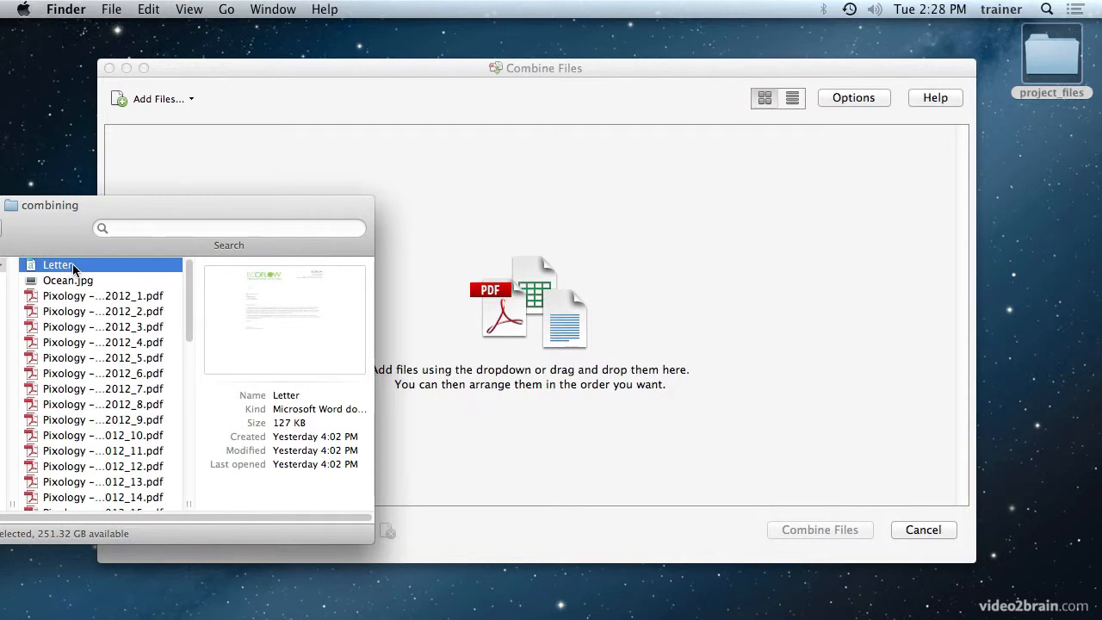
pyautogui.press('super+a')
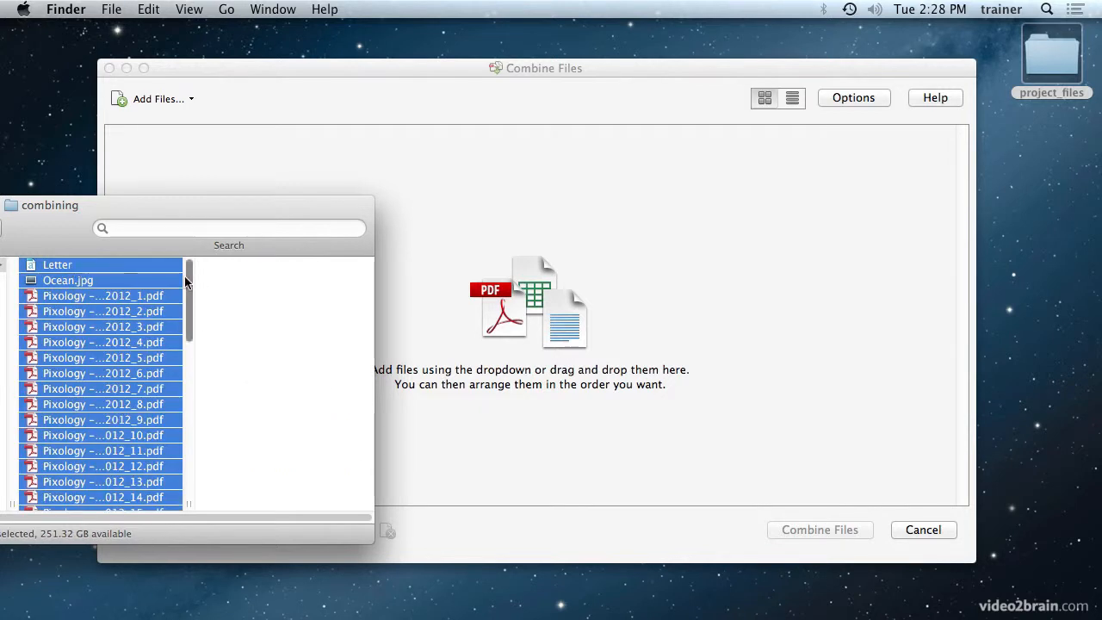
pyautogui.moveTo(189, 286)
pyautogui.mouseDown()
pyautogui.moveTo(204, 488)
pyautogui.moveTo(191, 270)
pyautogui.mouseUp()
pyautogui.moveTo(57, 296); pyautogui.dragTo(559, 267)
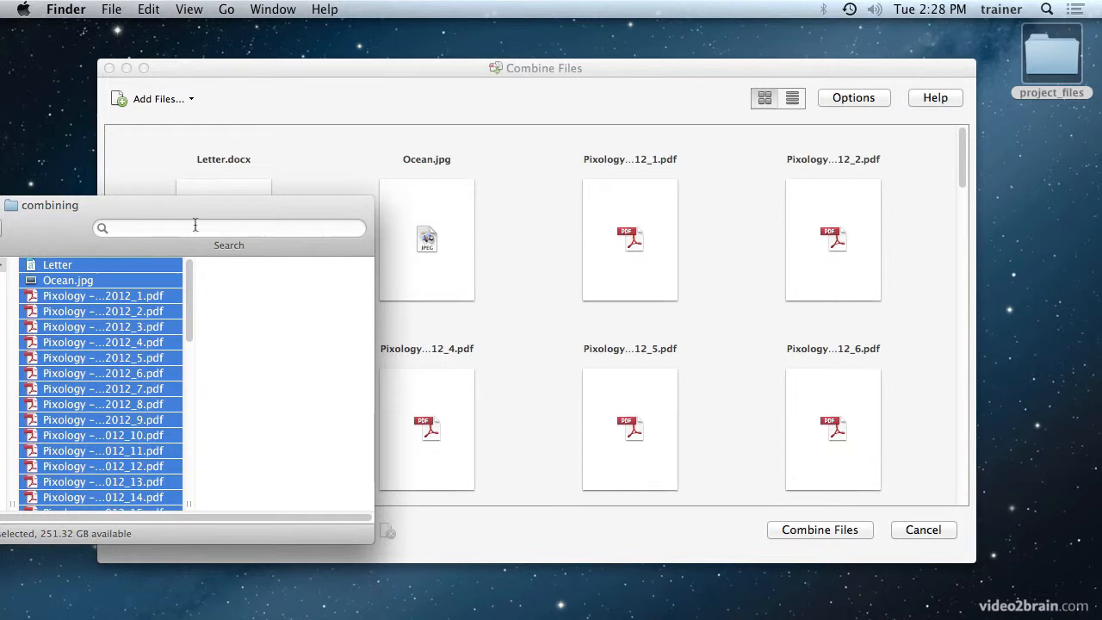
pyautogui.moveTo(149, 213); pyautogui.dragTo(629, 168)
pyautogui.click(204, 162)
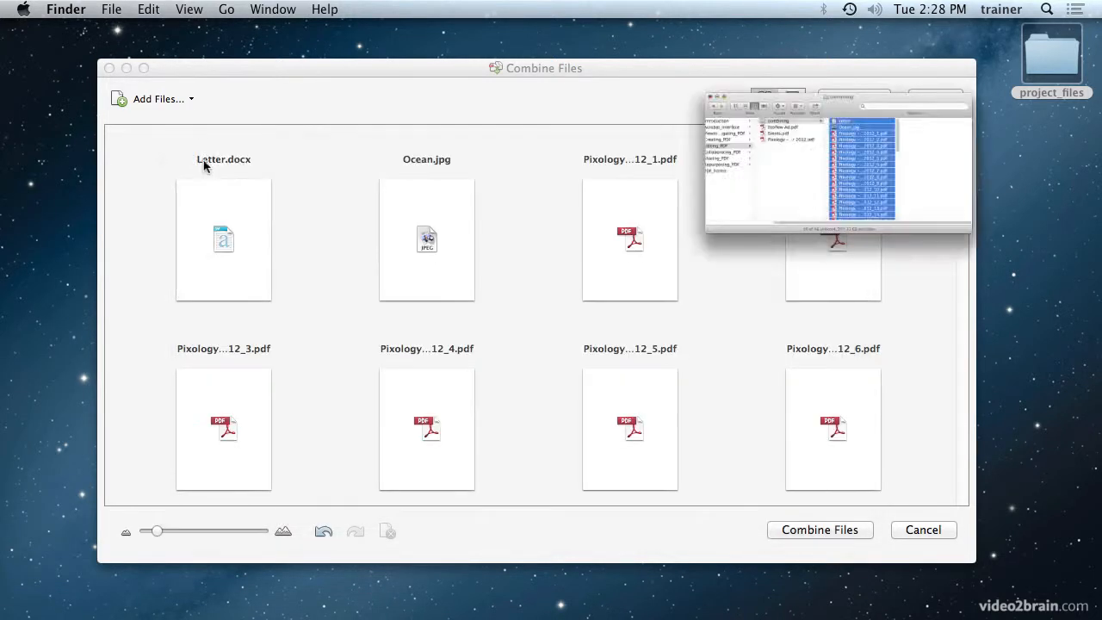
pyautogui.click(523, 66)
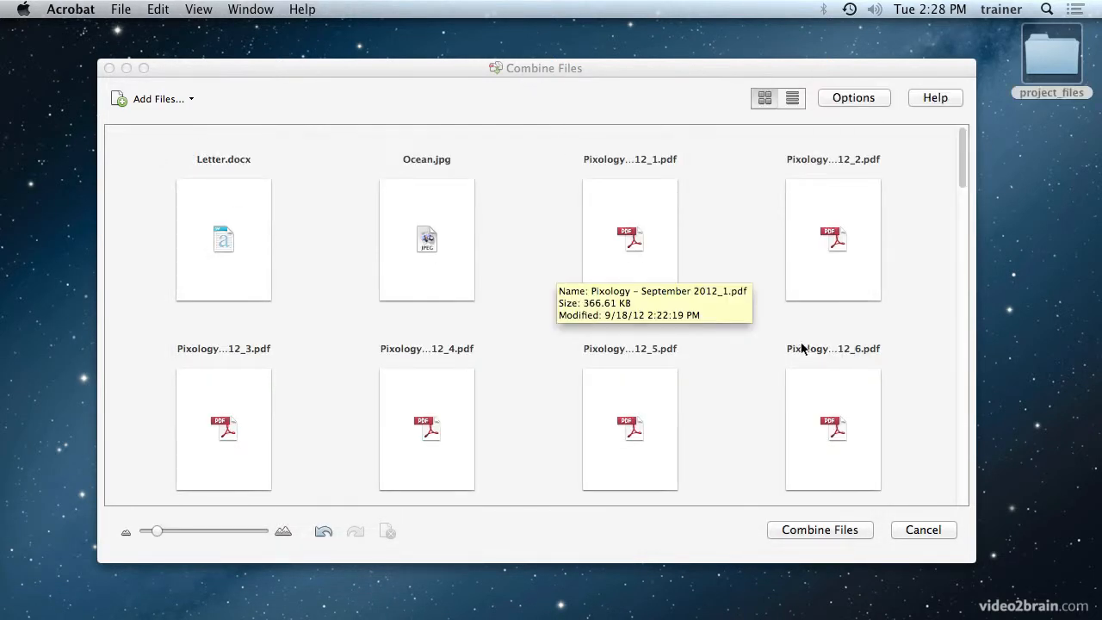
# Step: Show the added files as a list and move Ocean.jpg to the end of the order
pyautogui.click(962, 165)
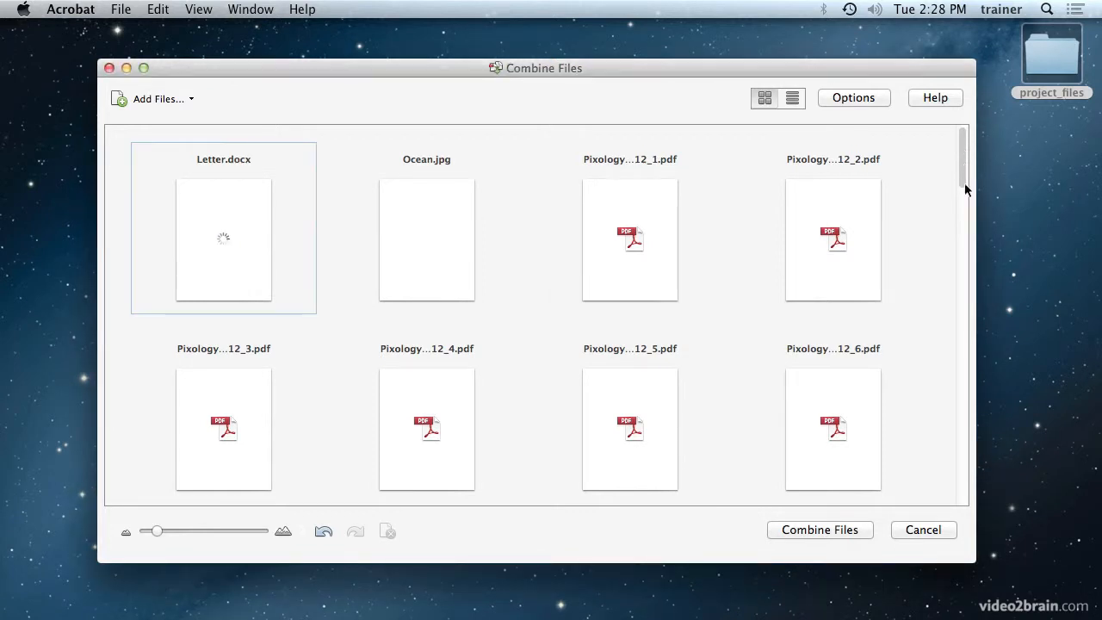
pyautogui.moveTo(963, 259); pyautogui.dragTo(974, 134)
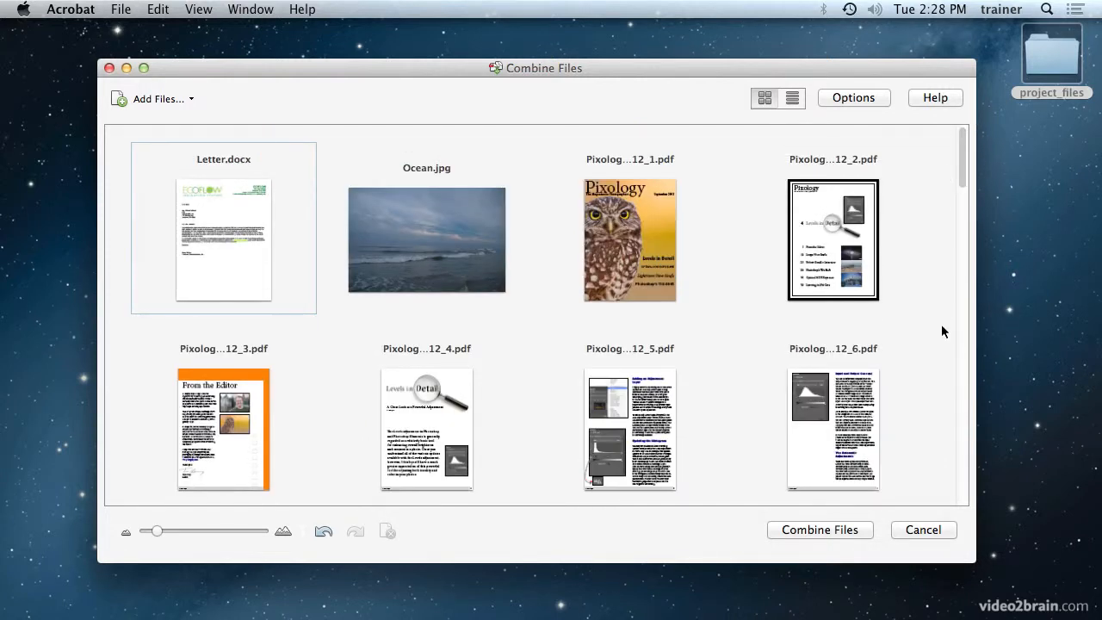
pyautogui.moveTo(234, 210)
pyautogui.moveTo(230, 357)
pyautogui.moveTo(962, 159)
pyautogui.mouseDown()
pyautogui.moveTo(983, 494)
pyautogui.moveTo(967, 141)
pyautogui.mouseUp()
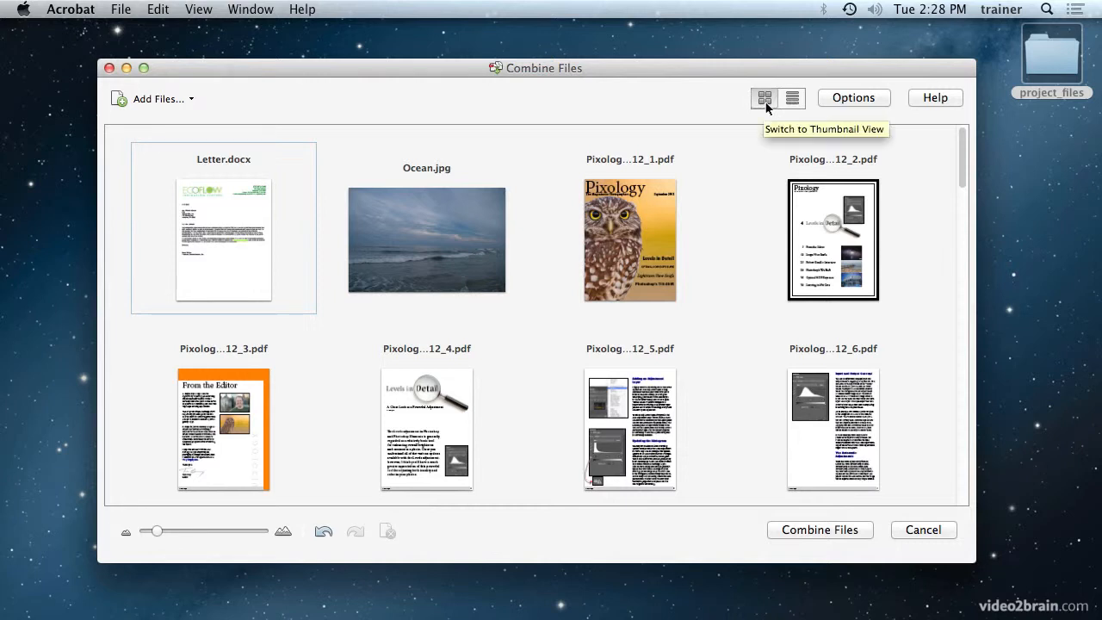
pyautogui.click(792, 101)
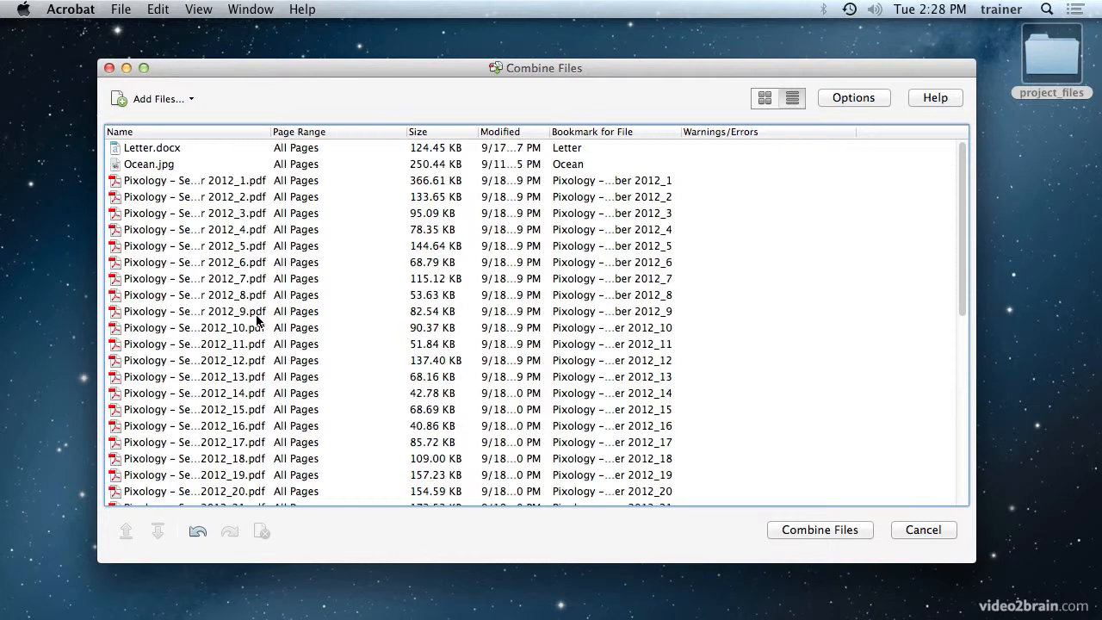
pyautogui.click(143, 167)
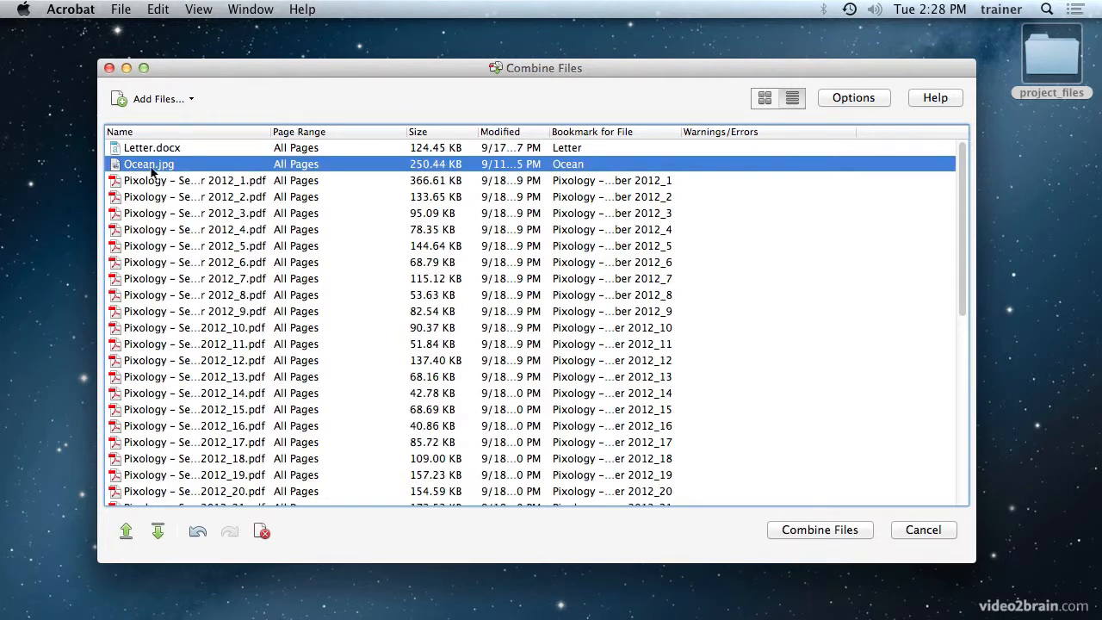
pyautogui.moveTo(143, 167); pyautogui.dragTo(164, 503)
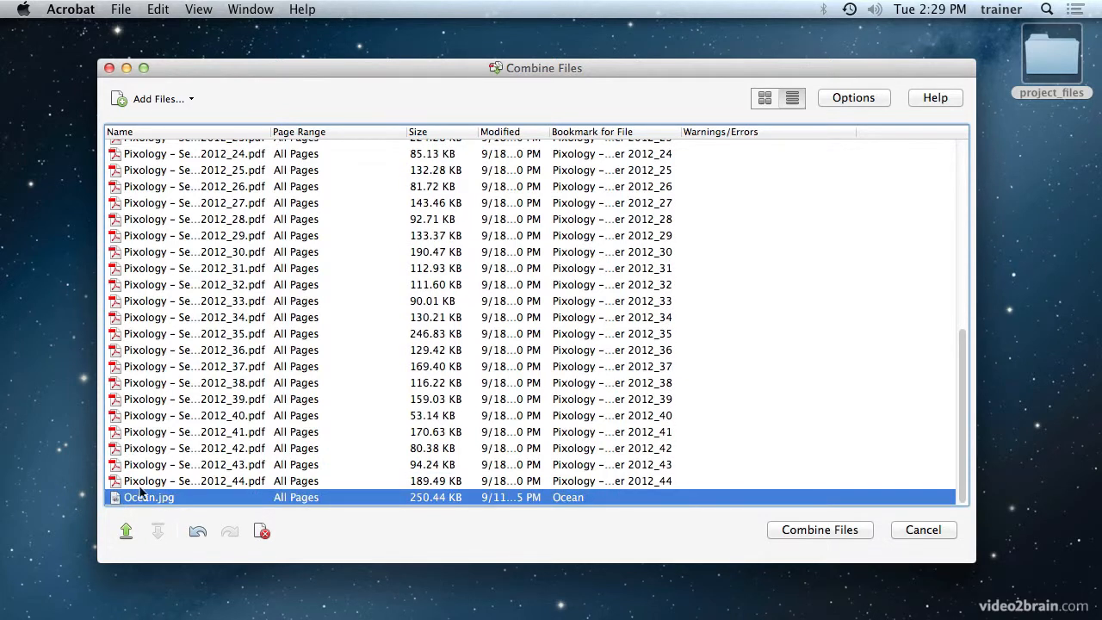
# Step: Widen the Name, Size and Bookmark for File columns and narrow the Page Range column of the file list
pyautogui.scroll(10, 213, 424)
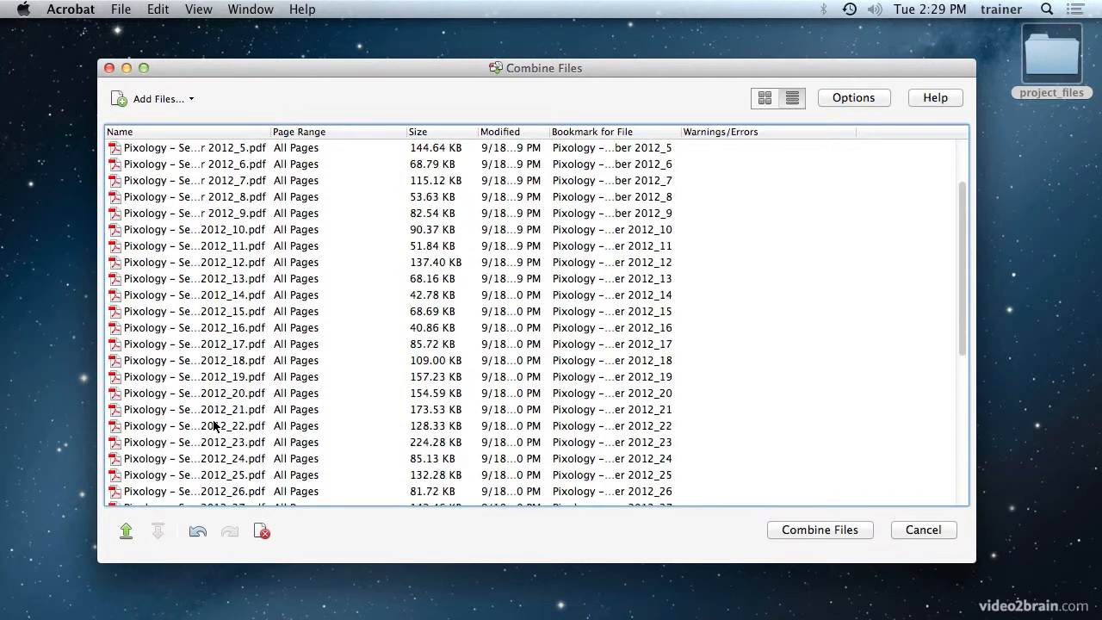
pyautogui.moveTo(270, 133); pyautogui.dragTo(333, 133)
pyautogui.moveTo(468, 132); pyautogui.dragTo(412, 132)
pyautogui.moveTo(482, 132); pyautogui.dragTo(517, 132)
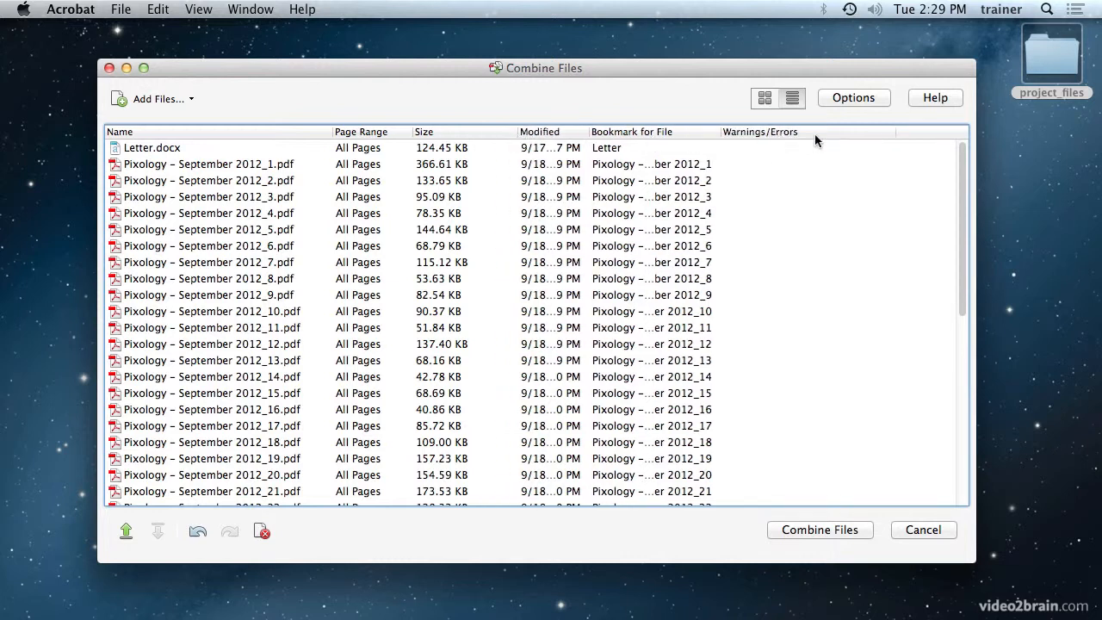
pyautogui.moveTo(722, 131); pyautogui.dragTo(812, 131)
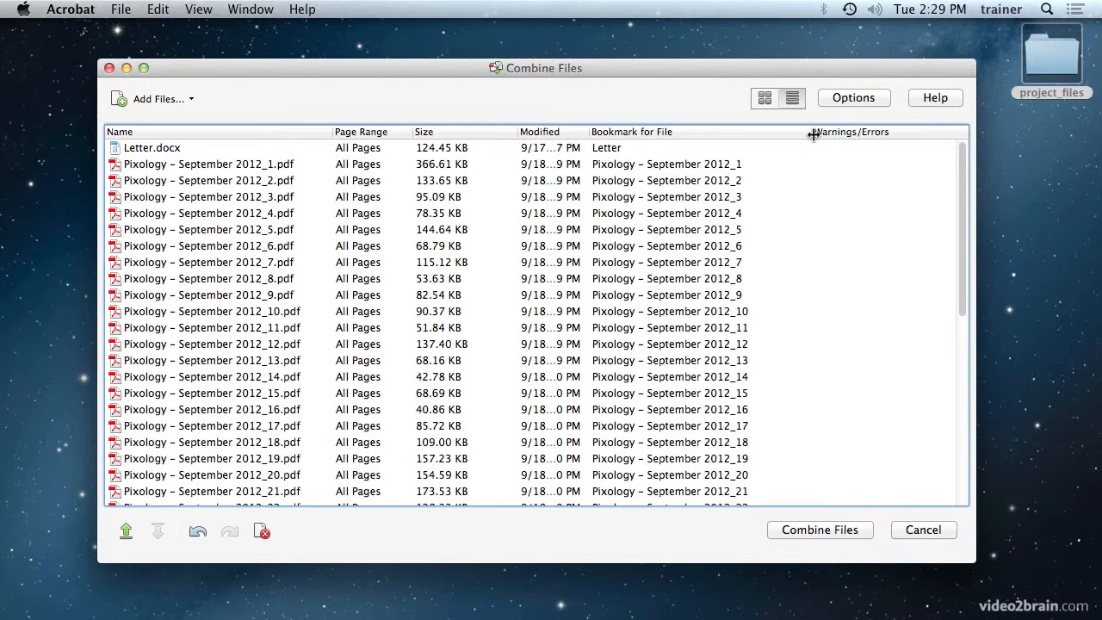
pyautogui.click(138, 379)
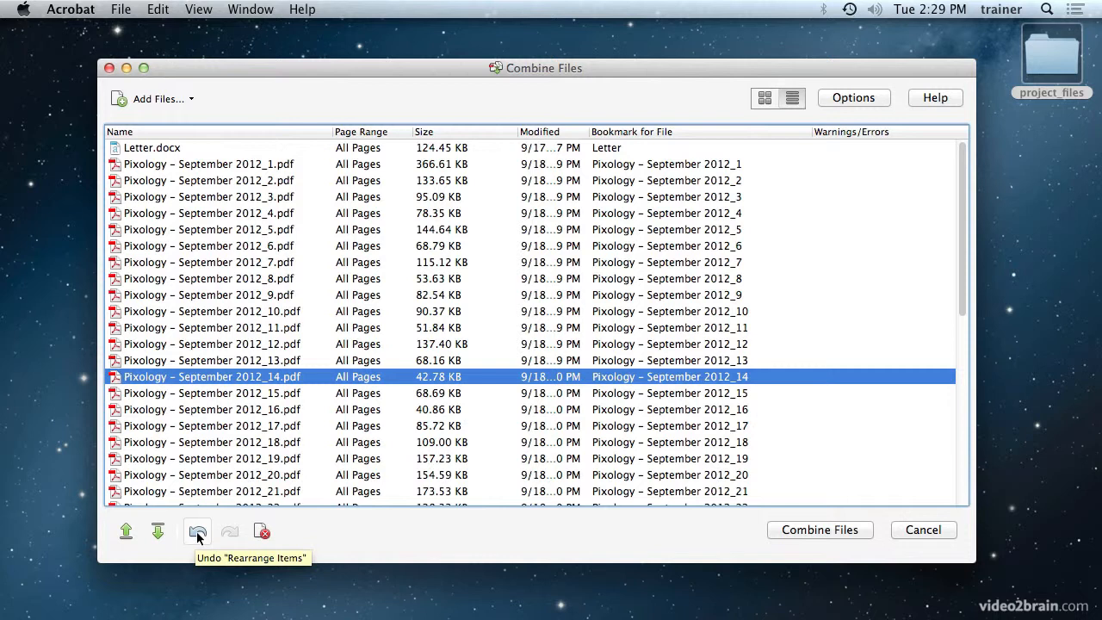
pyautogui.click(196, 534)
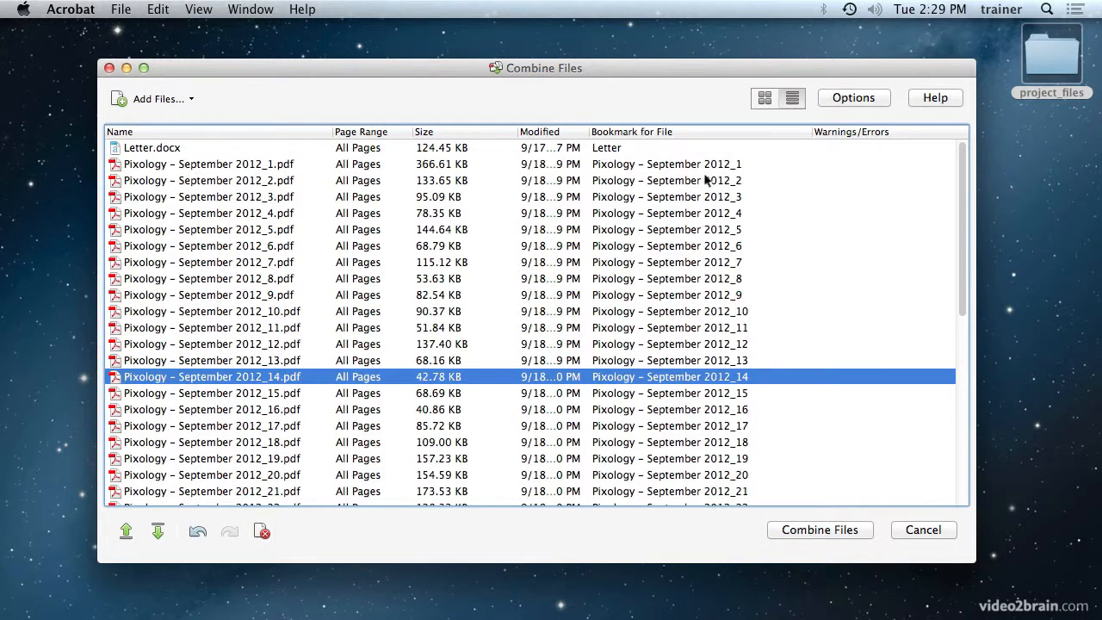
# Step: Accept the combine options with the middle file size and Single PDF as file type, and combine the files
pyautogui.click(860, 97)
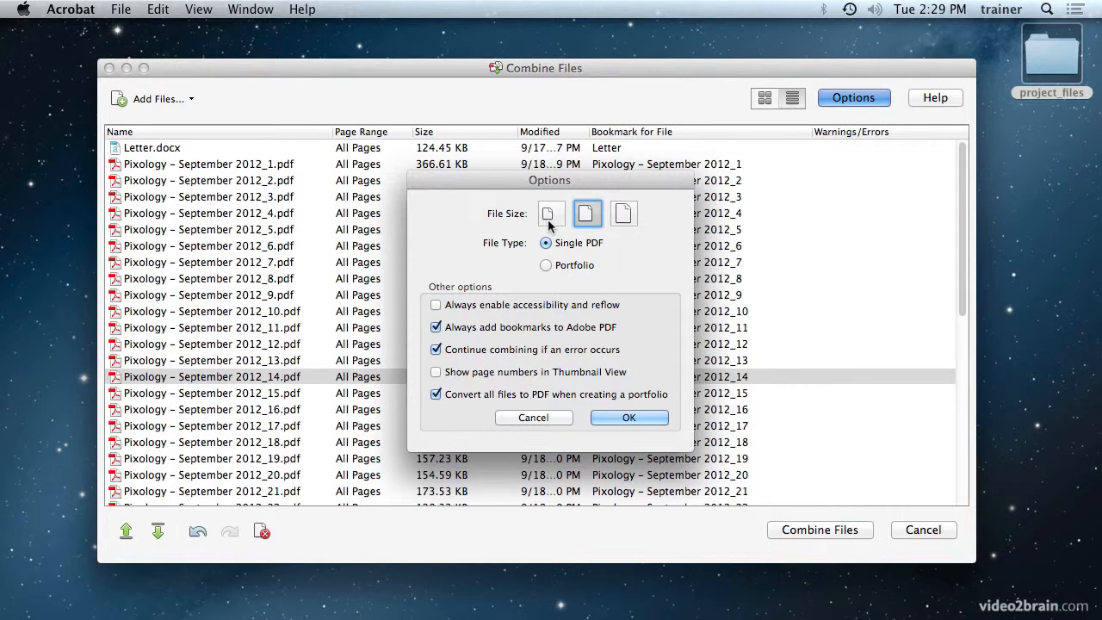
pyautogui.moveTo(549, 226)
pyautogui.click(627, 417)
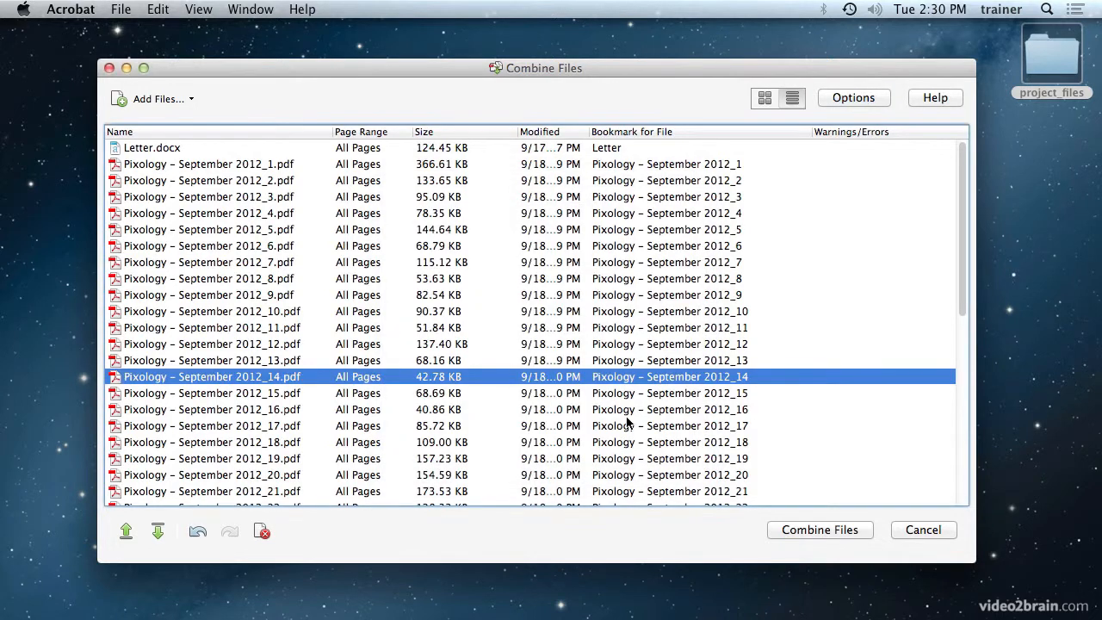
pyautogui.click(817, 532)
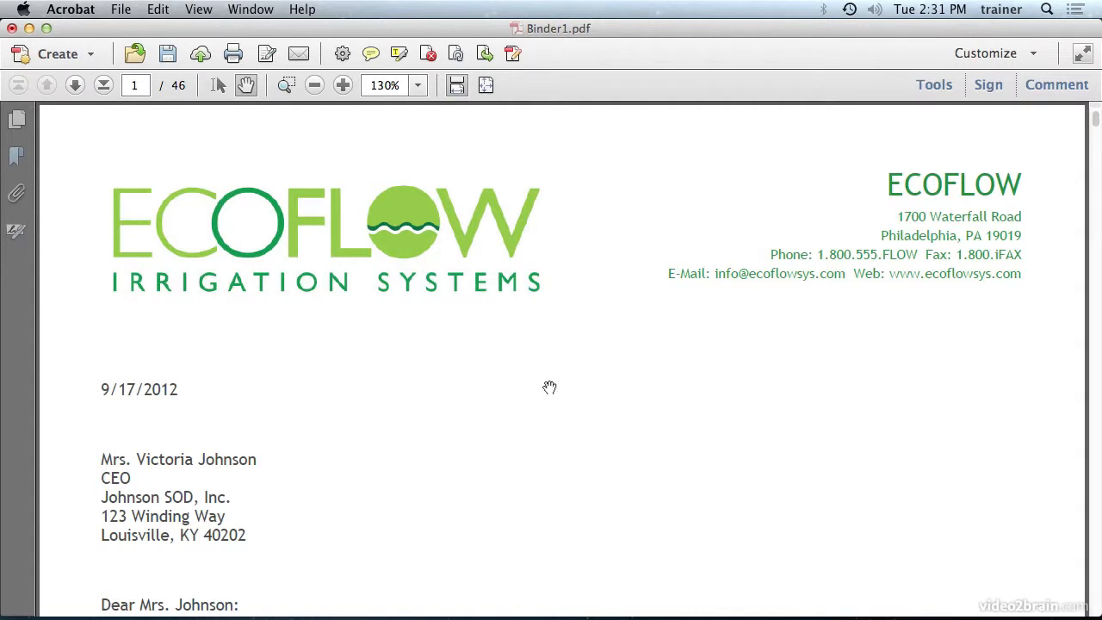
# Step: Fit whole pages in view and check the second and last pages of the combined PDF
pyautogui.press('super+0')
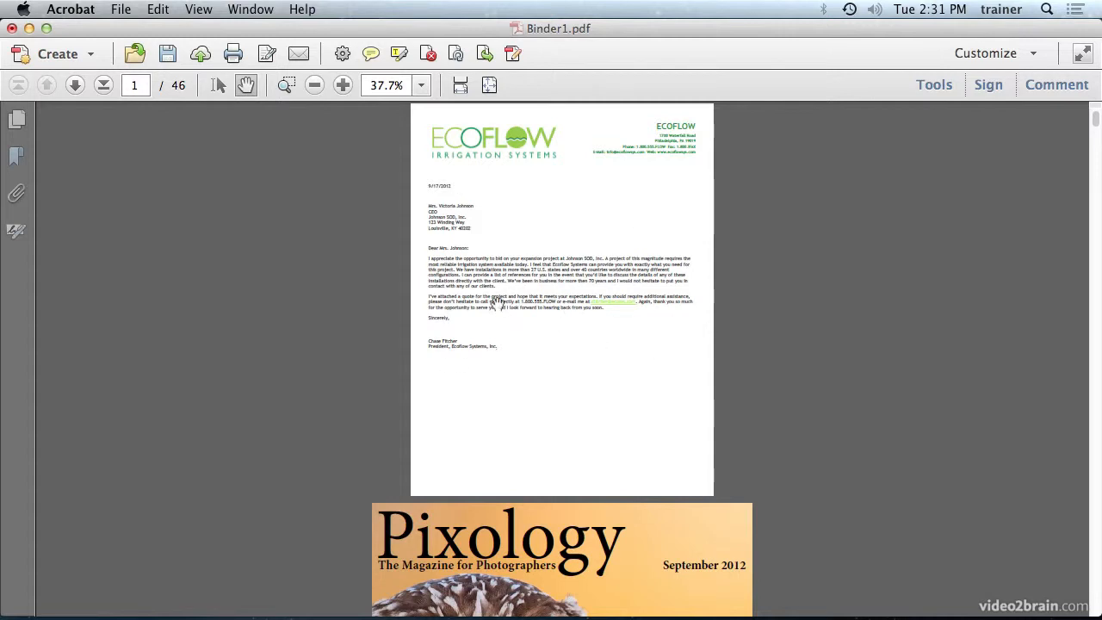
pyautogui.click(74, 85)
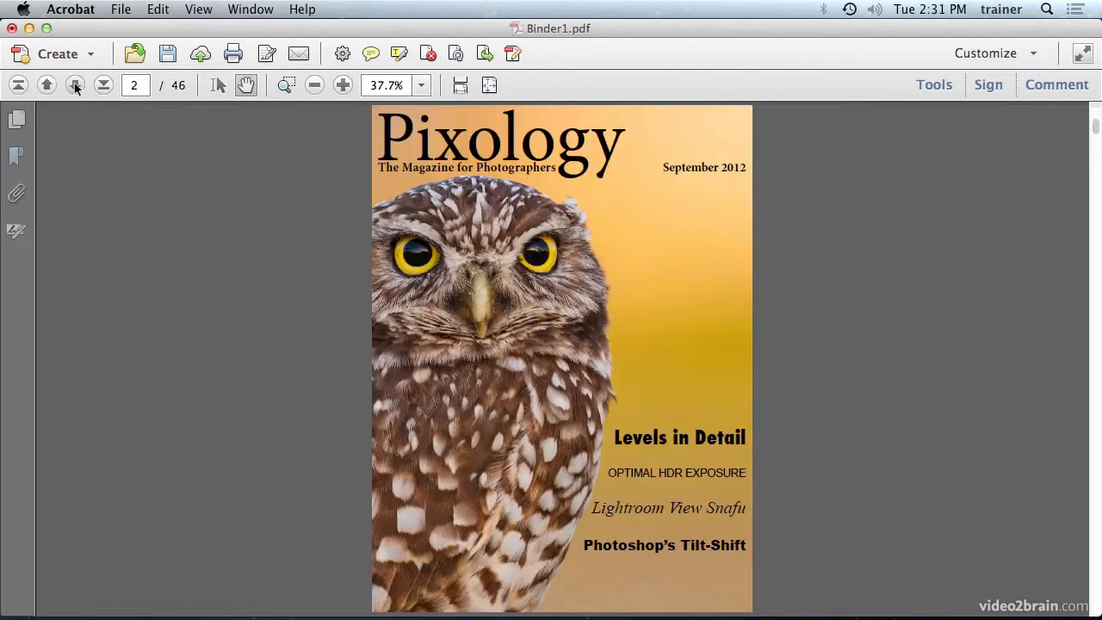
pyautogui.click(103, 85)
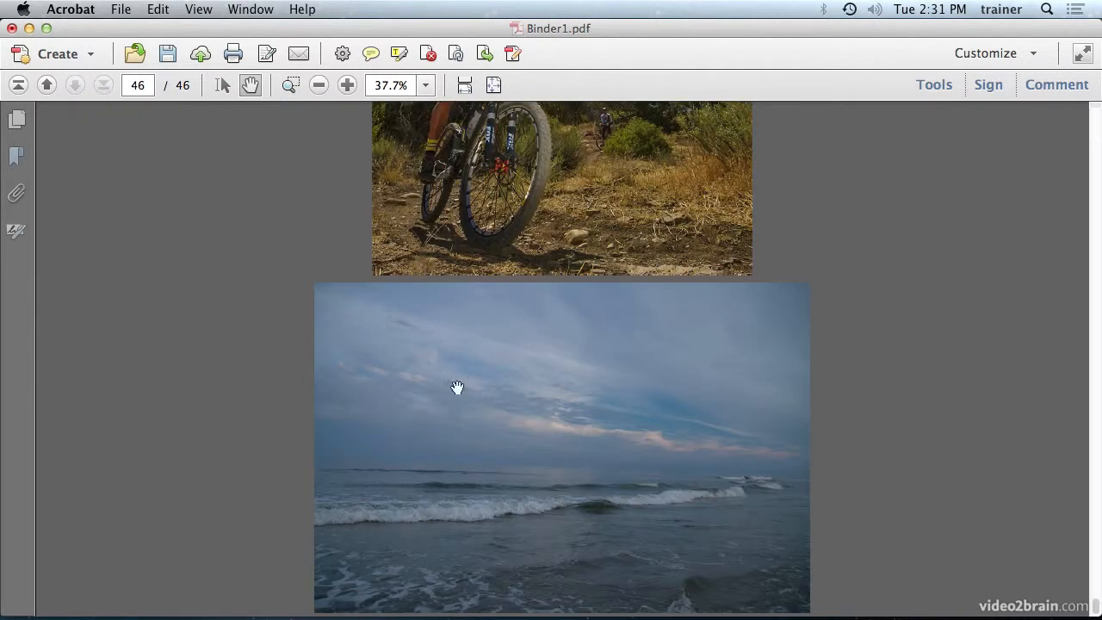